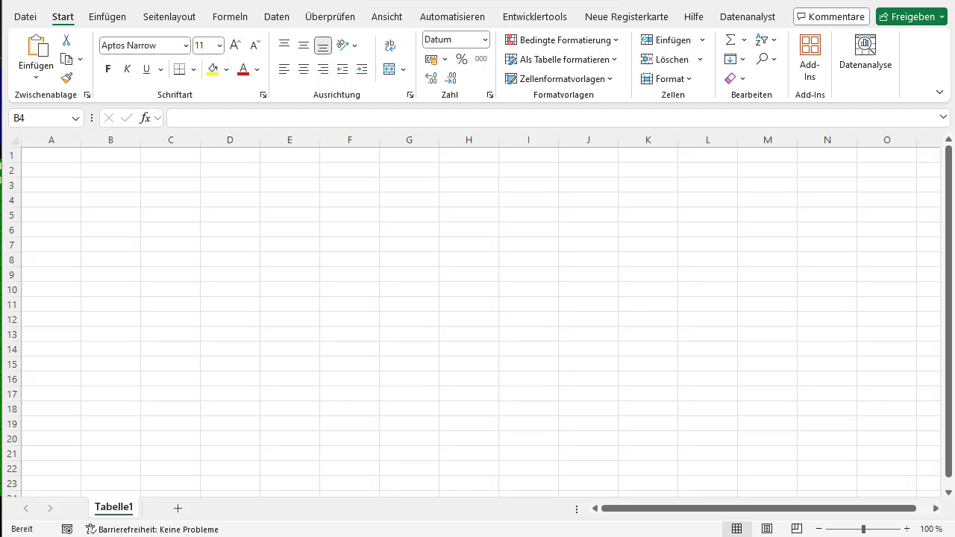
# Step: Enter the start date 1.1.2024 in cell B4
pyautogui.click(127, 226)
pyautogui.click(166, 205)
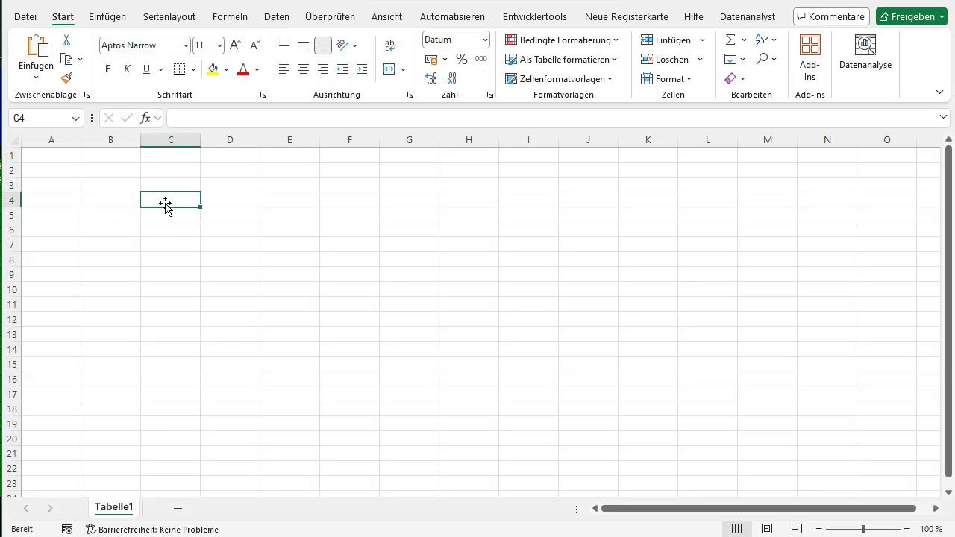
pyautogui.press('Left')
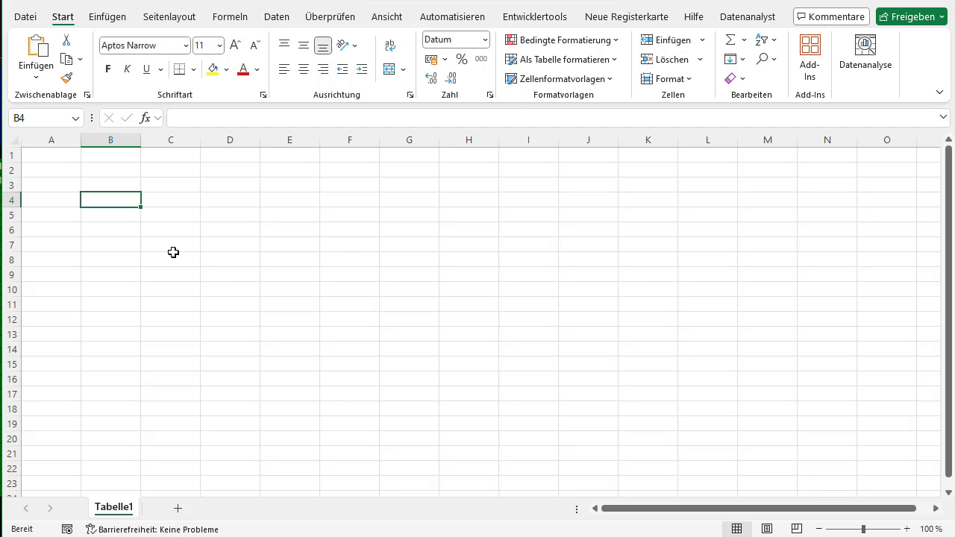
pyautogui.write('1.')
pyautogui.write('12')
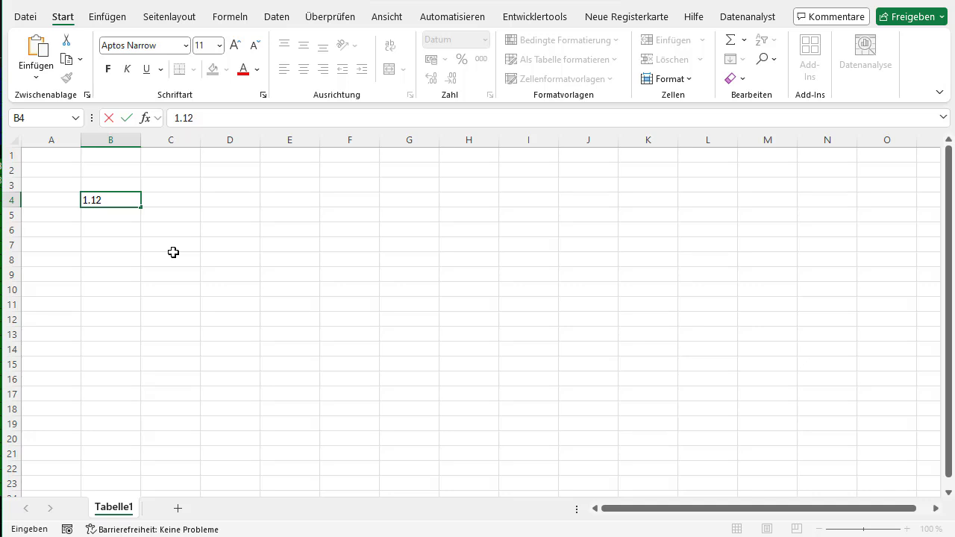
pyautogui.press('BackSpace')
pyautogui.write('.2023')
pyautogui.press('BackSpace')
pyautogui.write('4')
pyautogui.press('Return')
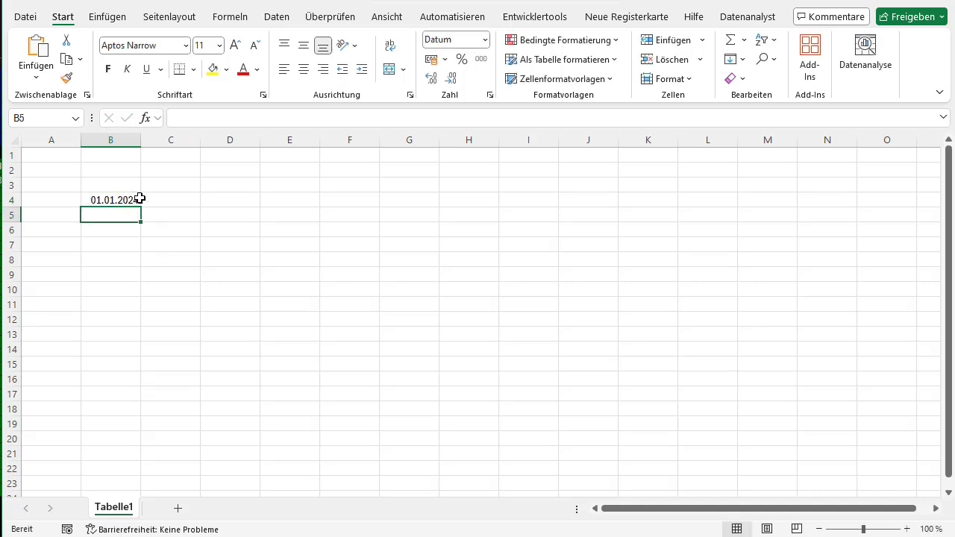
# Step: Auto-fill the dates from B4 down to 29.01.2024 in B32
pyautogui.click(140, 199)
pyautogui.moveTo(140, 207)
pyautogui.mouseDown()
pyautogui.moveTo(151, 240)
pyautogui.moveTo(139, 481)
pyautogui.mouseUp()
pyautogui.scroll(3, 175, 320)
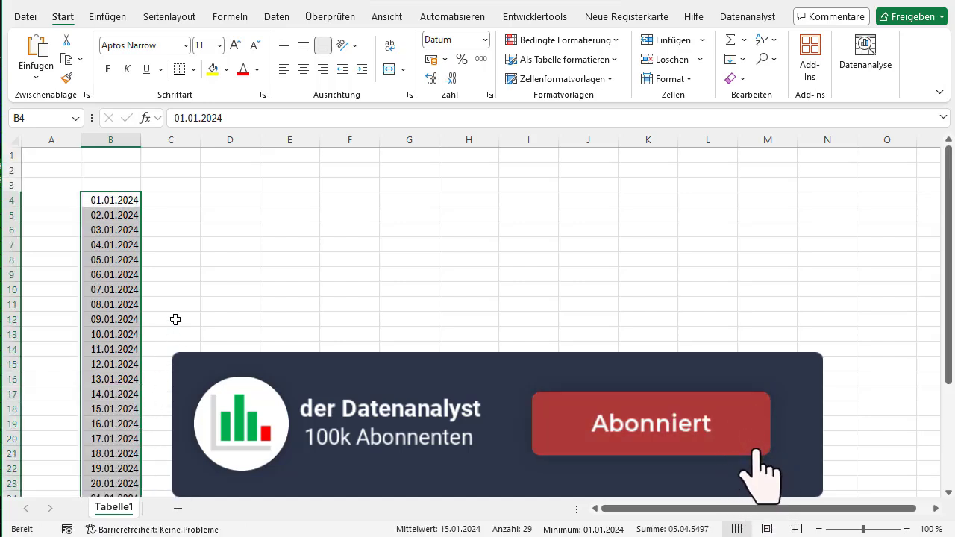
pyautogui.click(111, 184)
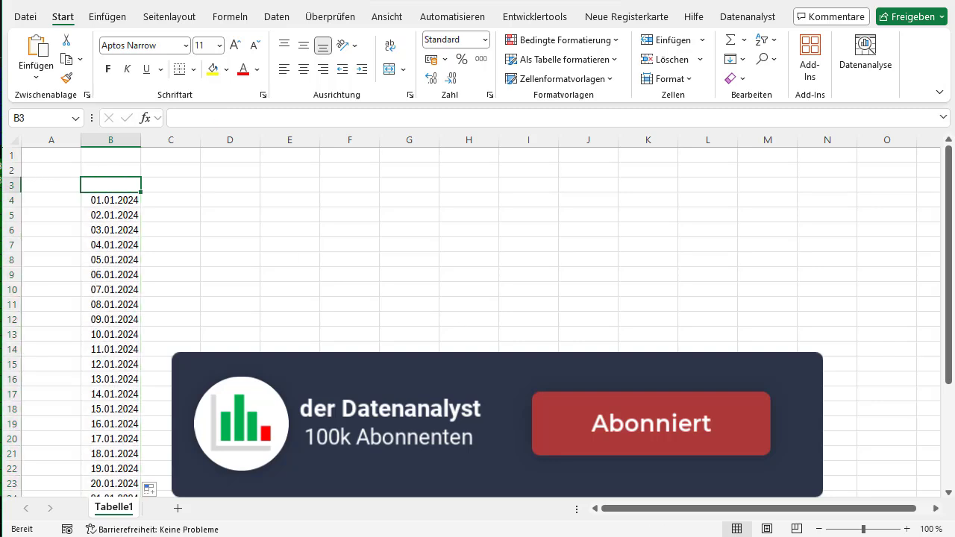
# Step: Add the bold header 'Datum' in cell B3
pyautogui.click(818, 529)
pyautogui.scroll(-1, 291, 329)
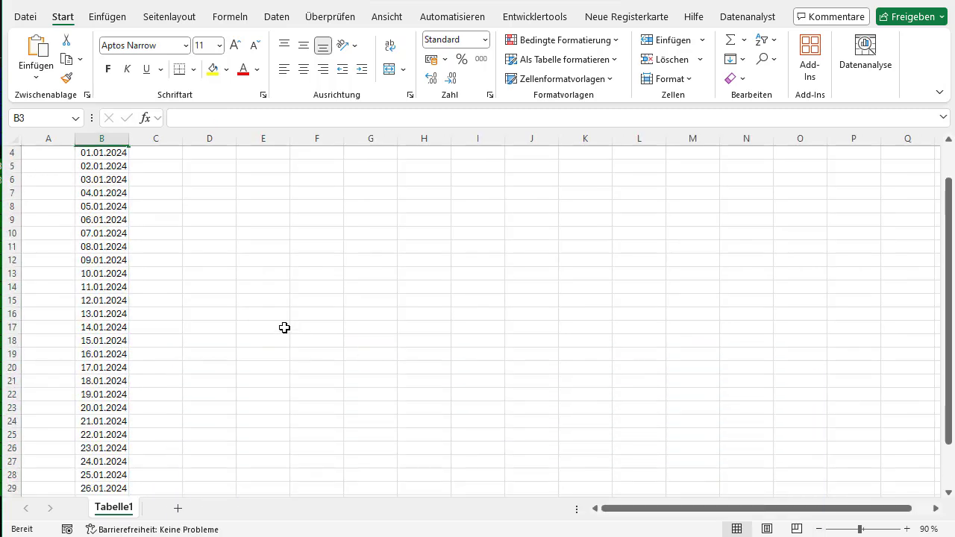
pyautogui.scroll(1, 285, 328)
pyautogui.click(907, 529)
pyautogui.click(908, 529)
pyautogui.click(908, 529)
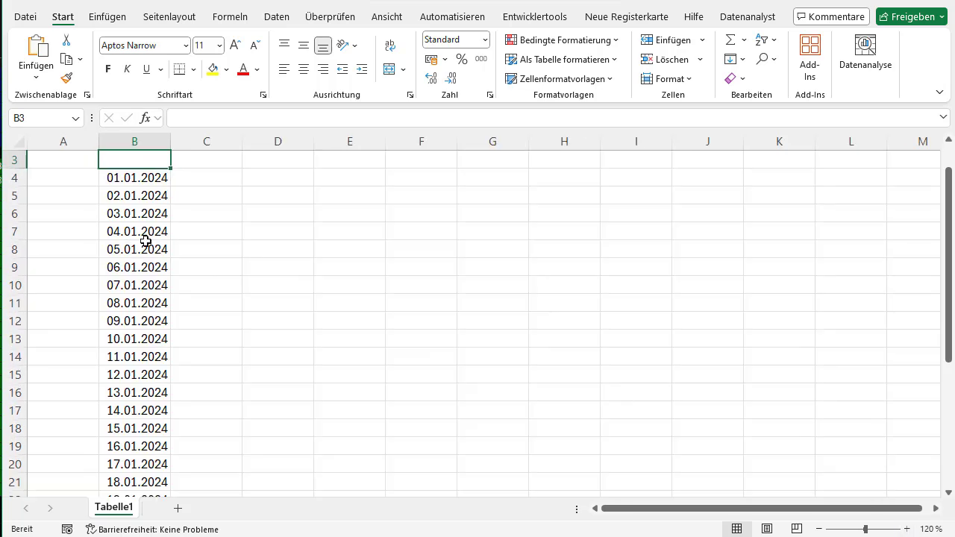
pyautogui.scroll(-1, 144, 224)
pyautogui.scroll(2, 232, 209)
pyautogui.click(208, 216)
pyautogui.click(142, 198)
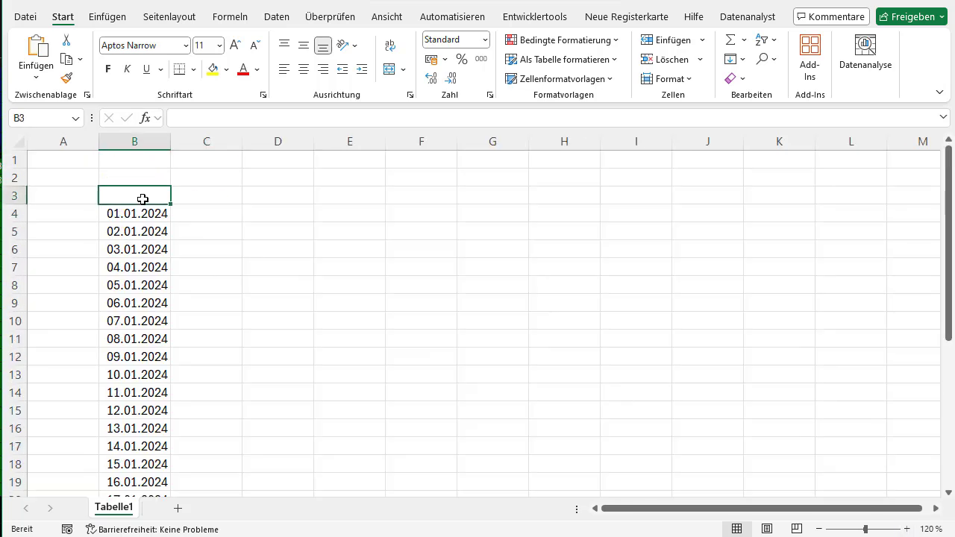
pyautogui.write('Datum')
pyautogui.press('Tab')
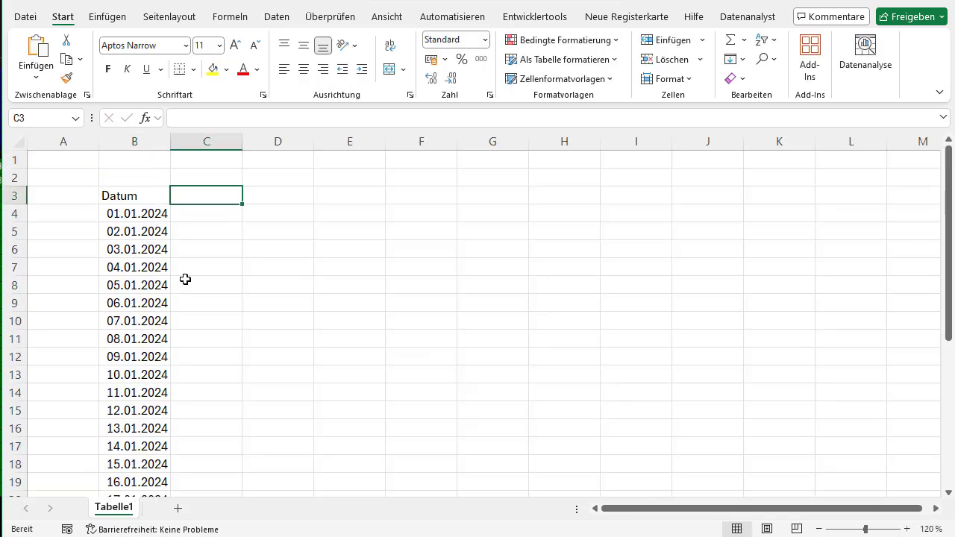
pyautogui.click(135, 142)
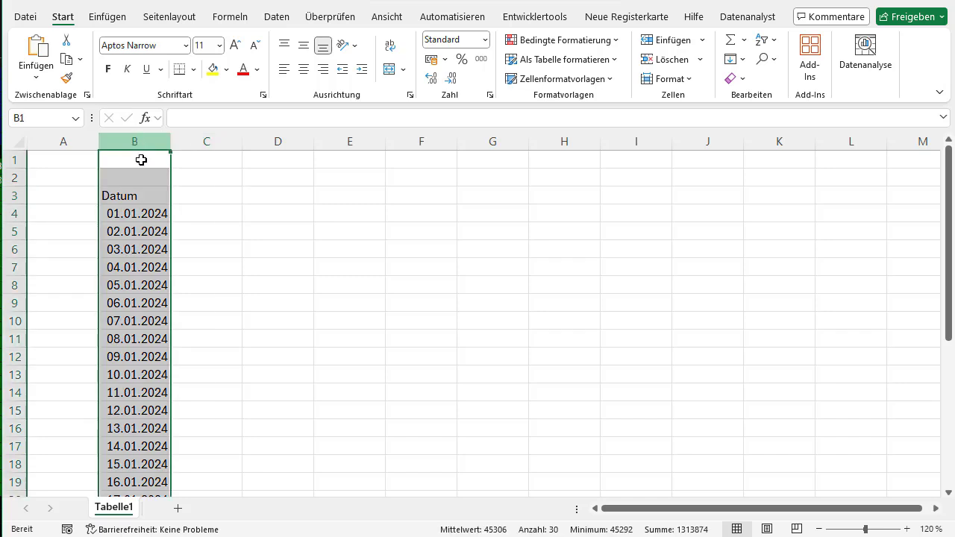
pyautogui.click(141, 198)
pyautogui.click(108, 68)
# Step: Add the bold header 'Kalenderwoche' in C3 and widen column C to fit it
pyautogui.click(227, 203)
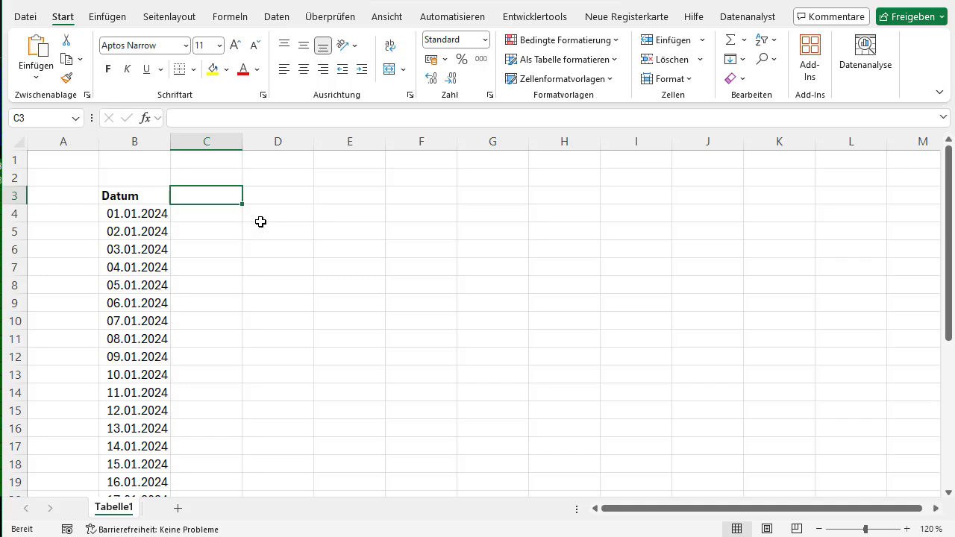
pyautogui.write('Kalender')
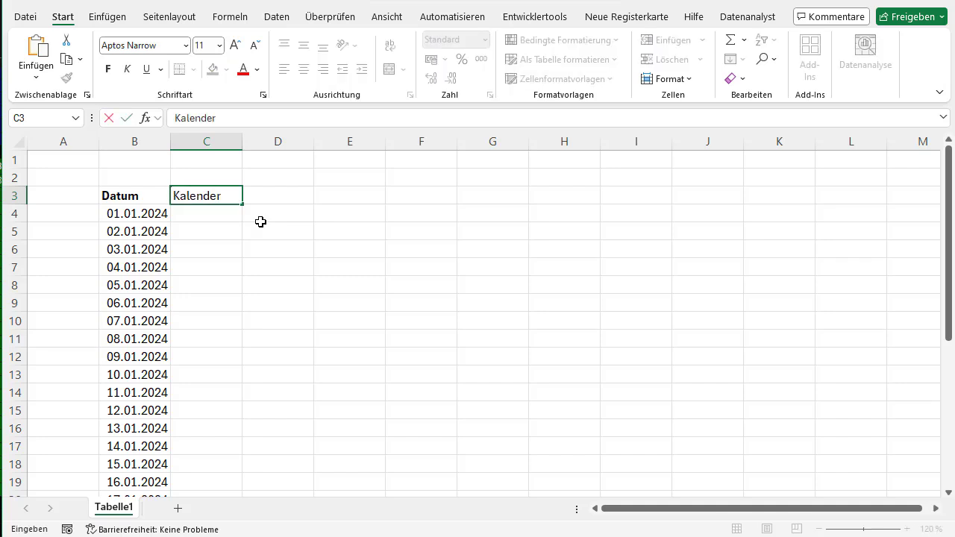
pyautogui.write('woche')
pyautogui.press('Return')
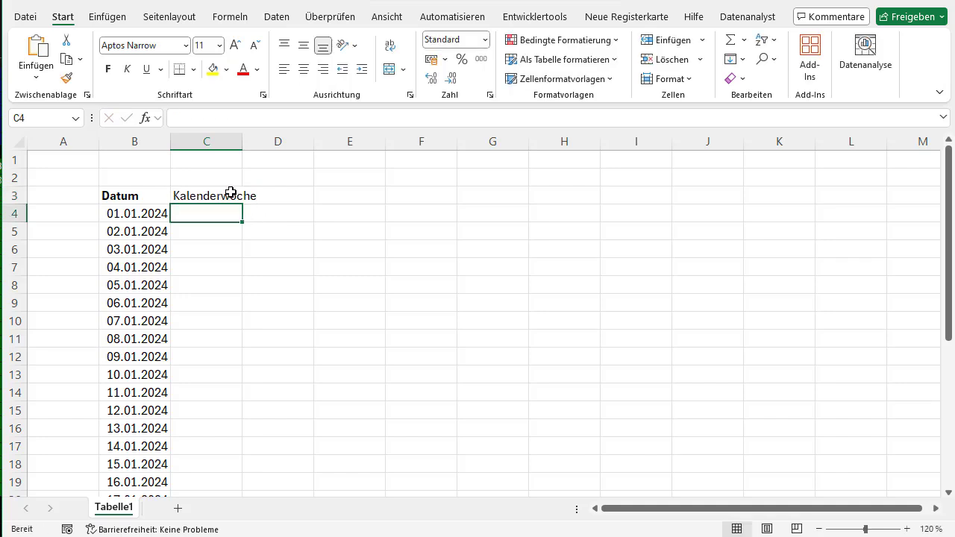
pyautogui.click(231, 192)
pyautogui.click(108, 70)
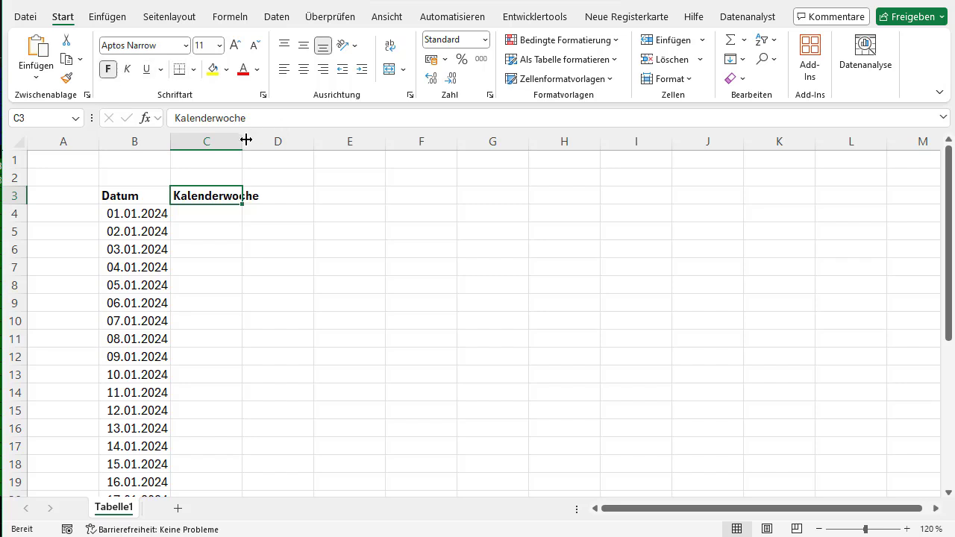
pyautogui.moveTo(245, 140); pyautogui.dragTo(288, 139)
pyautogui.click(223, 214)
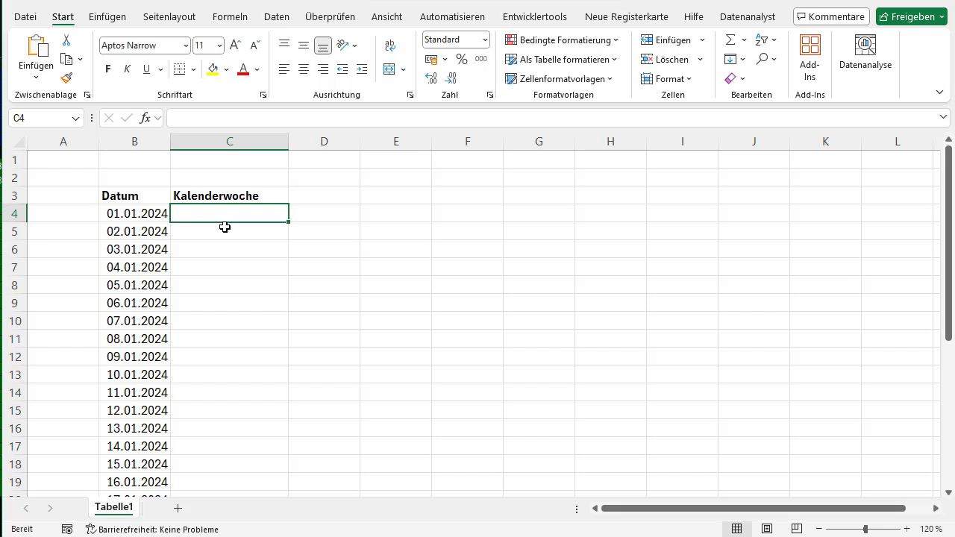
# Step: Start a KALENDERWOCHE formula in C4 using date B4 as its first argument
pyautogui.write('=')
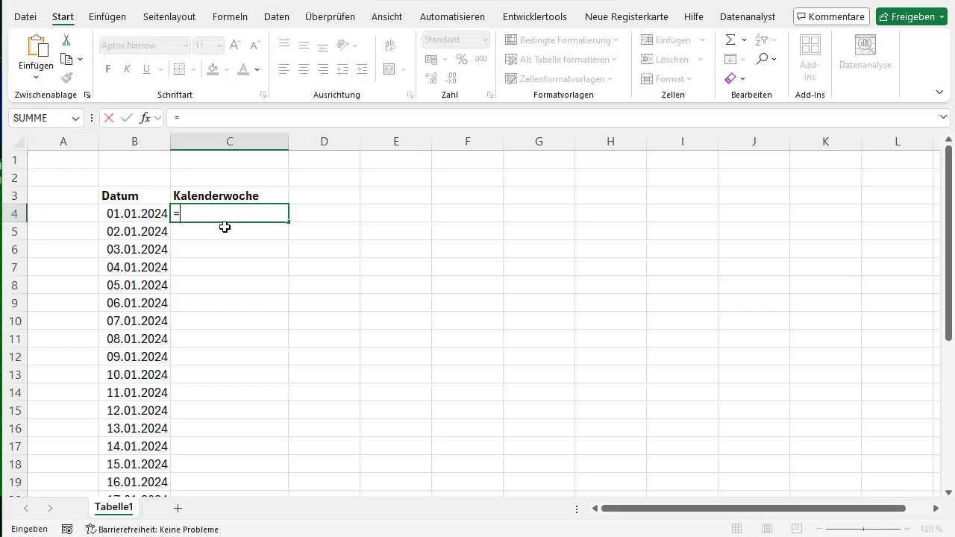
pyautogui.press('Escape')
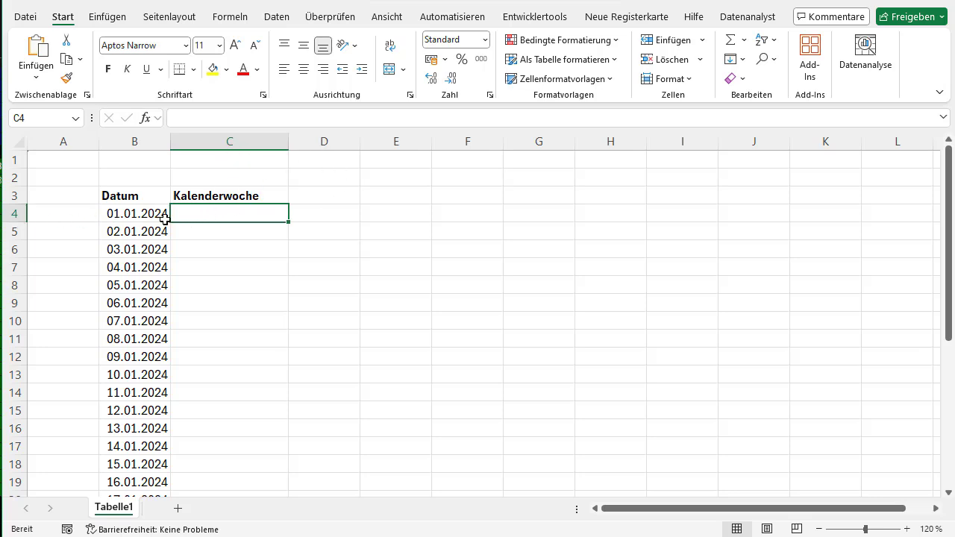
pyautogui.click(134, 217)
pyautogui.doubleClick(229, 216)
pyautogui.write('=')
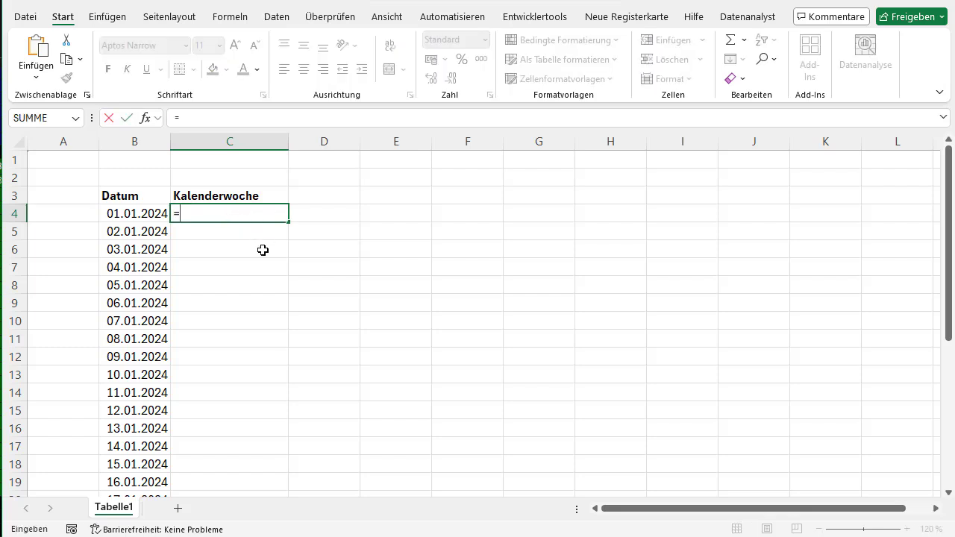
pyautogui.write('K')
pyautogui.write('ALE')
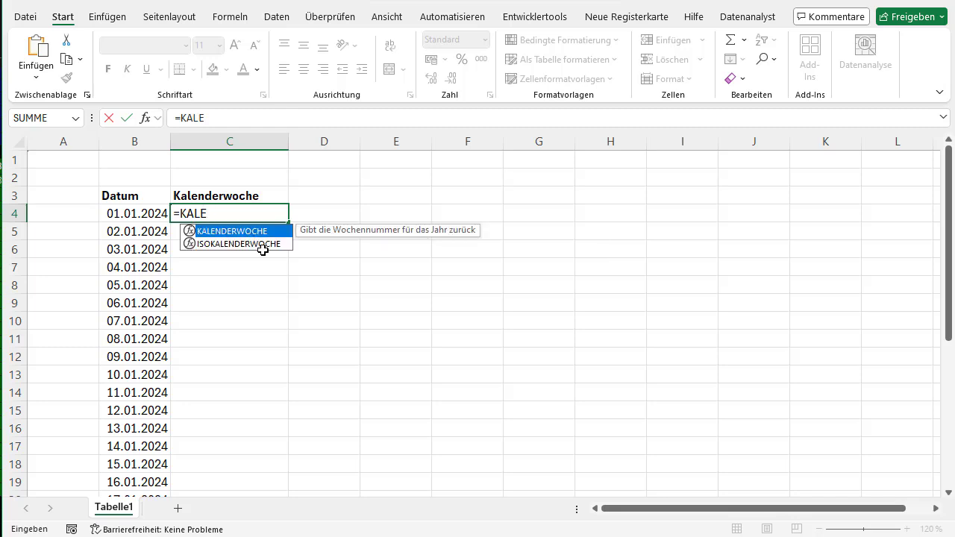
pyautogui.click(263, 245)
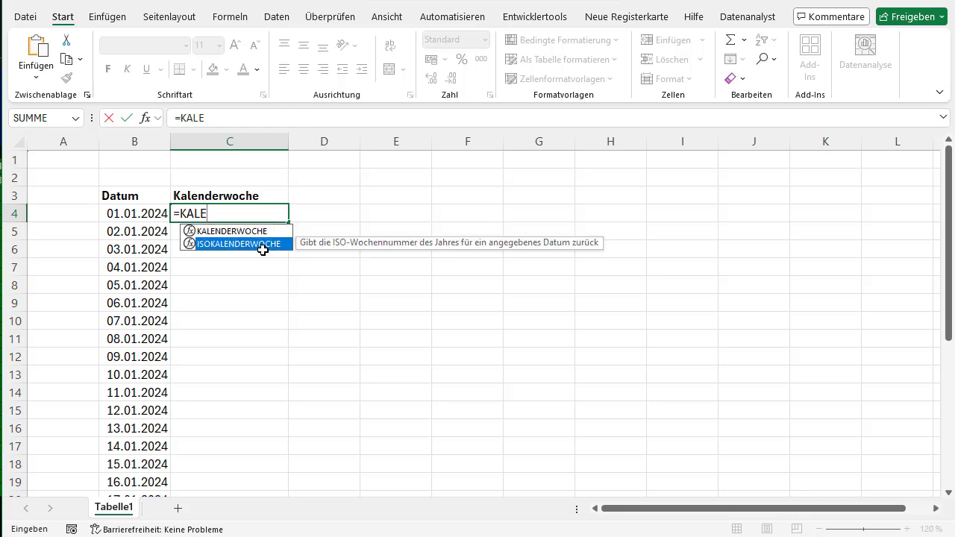
pyautogui.press('Up')
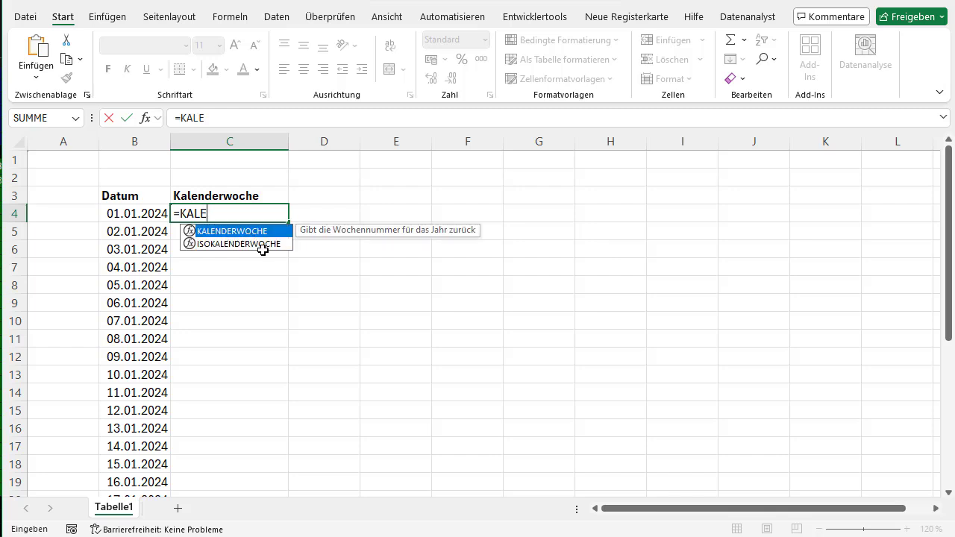
pyautogui.press('Tab')
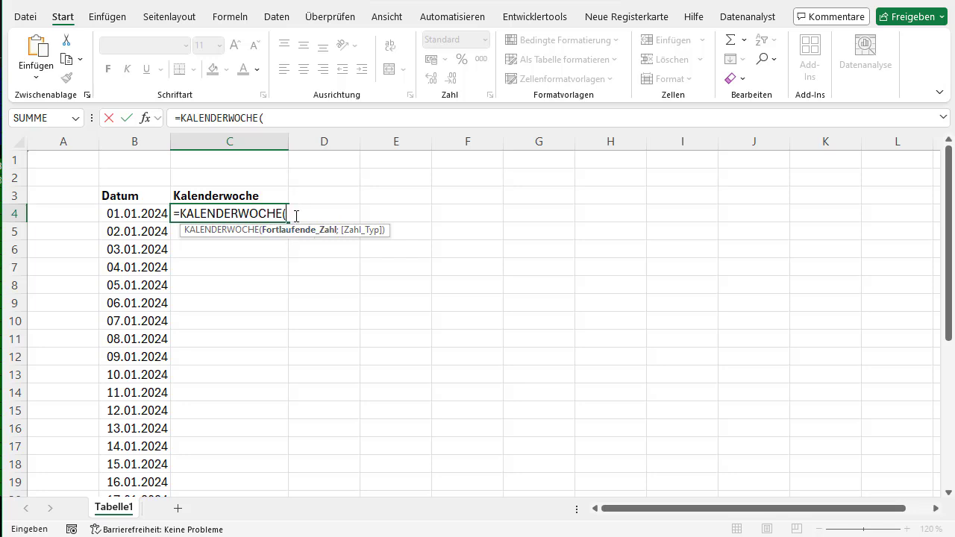
pyautogui.click(127, 214)
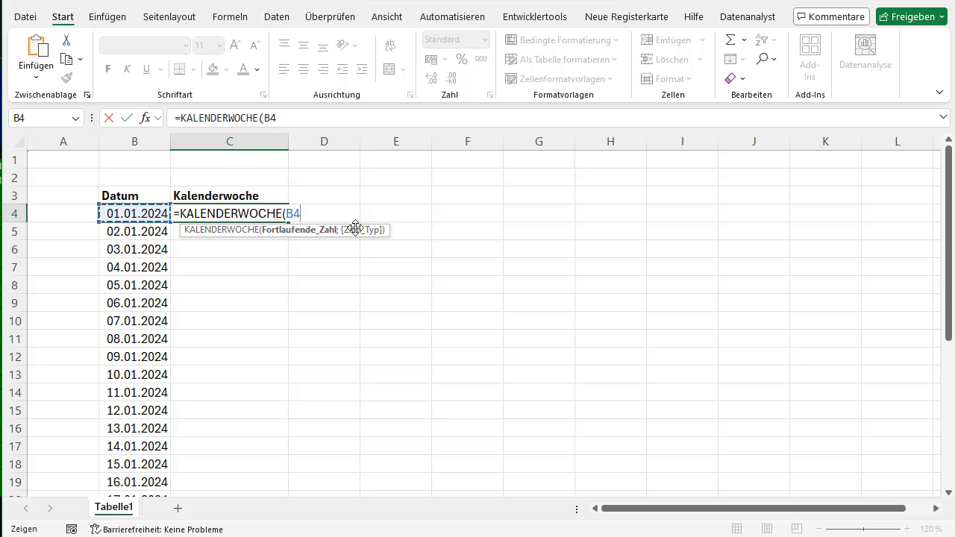
# Step: Set the week-type argument to 2, weeks starting on Monday
pyautogui.write(';')
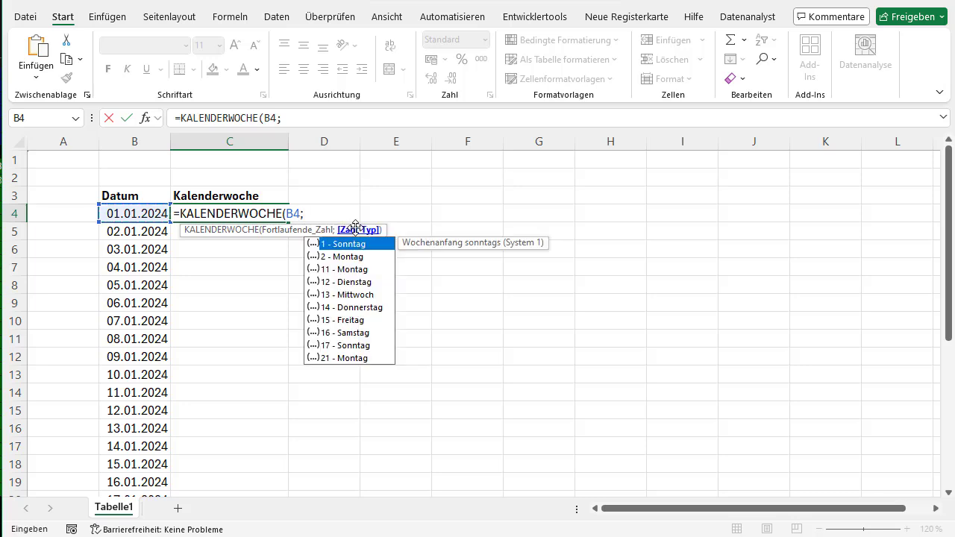
pyautogui.press('Escape')
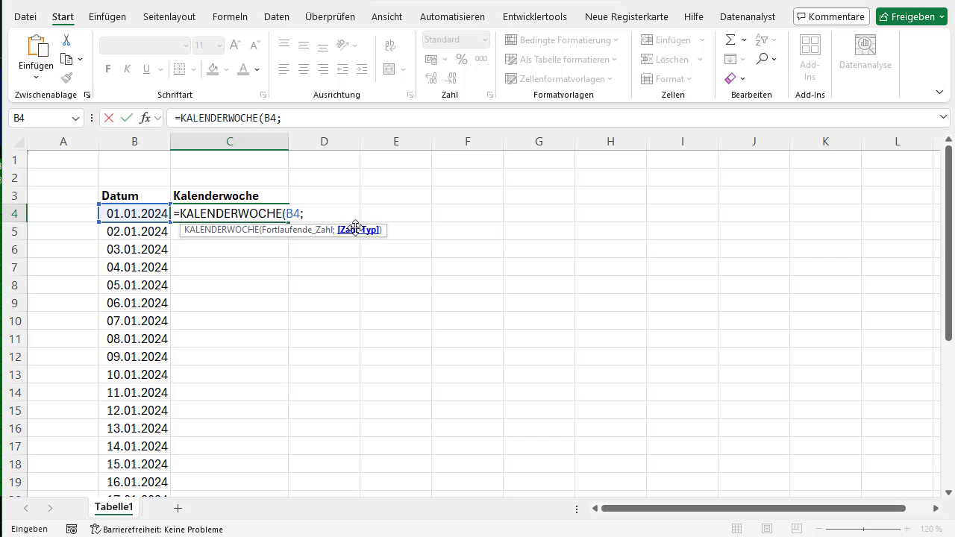
pyautogui.press('BackSpace')
pyautogui.write(';')
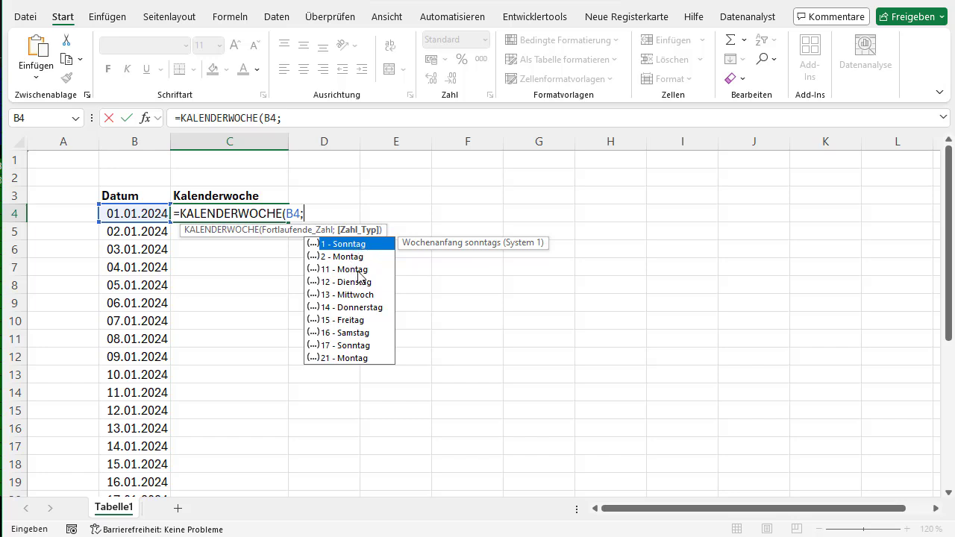
pyautogui.press('Down')
pyautogui.press('Down')
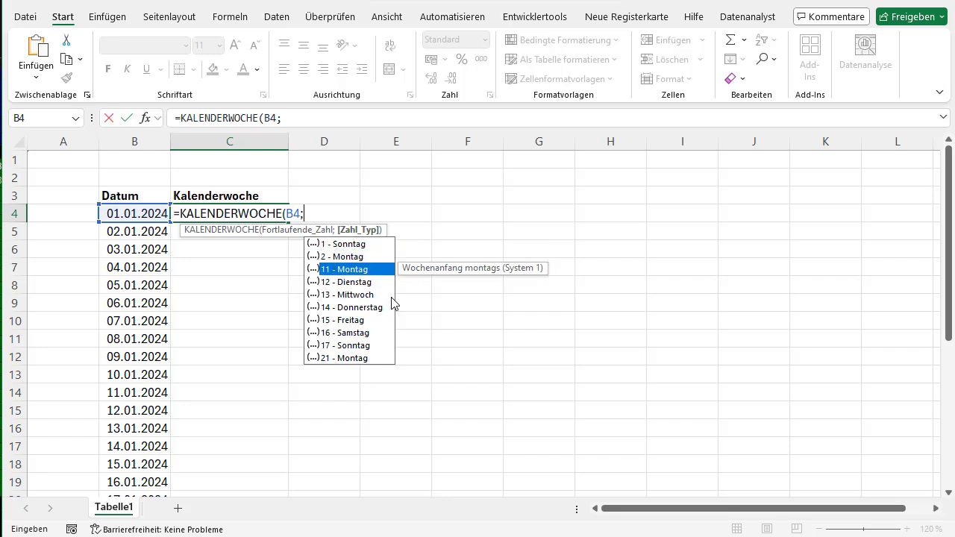
pyautogui.press('Down')
pyautogui.press('Down')
pyautogui.press('Down')
pyautogui.press('Up')
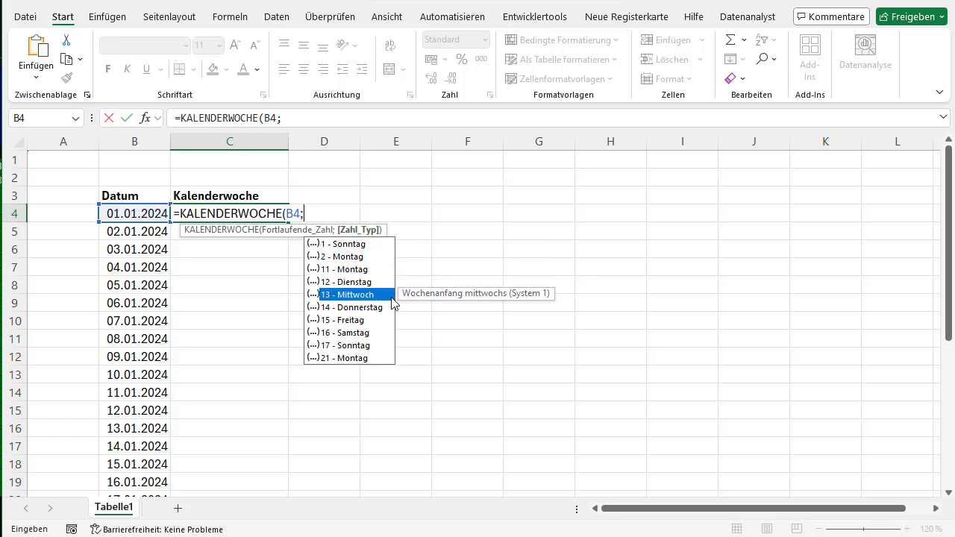
pyautogui.press('Up')
pyautogui.press('Up')
pyautogui.press('Up')
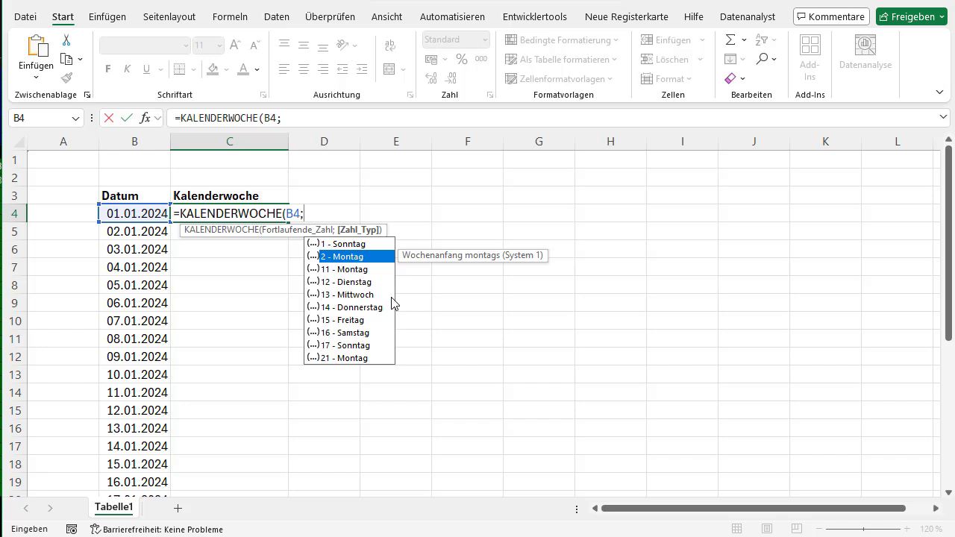
pyautogui.press('Tab')
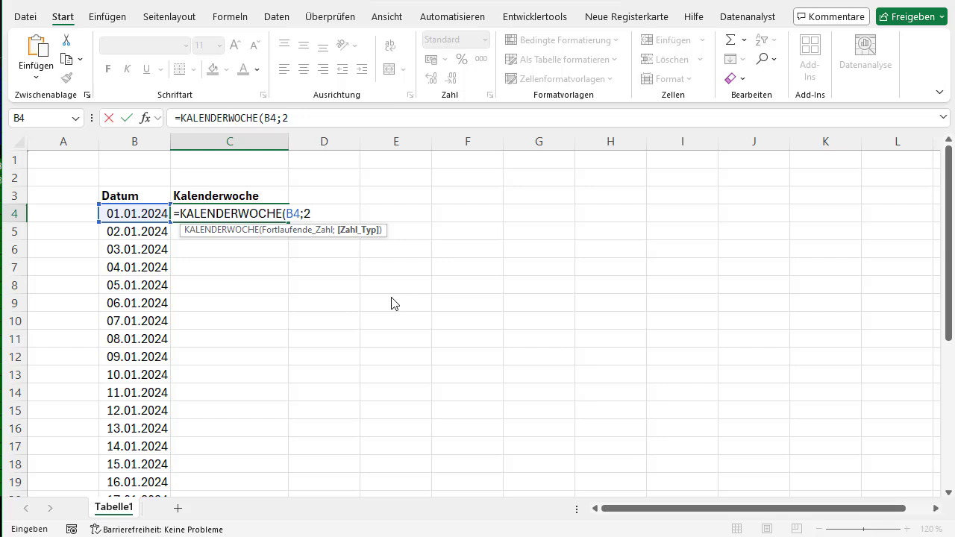
# Step: Finish =KALENDERWOCHE(B4;2) in C4 and centre the result
pyautogui.write(')')
pyautogui.press('Return')
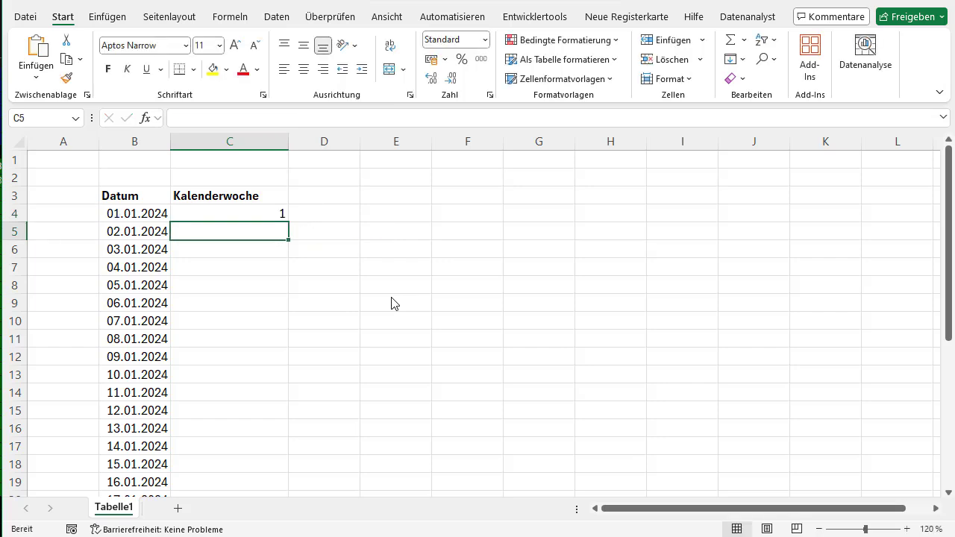
pyautogui.click(274, 214)
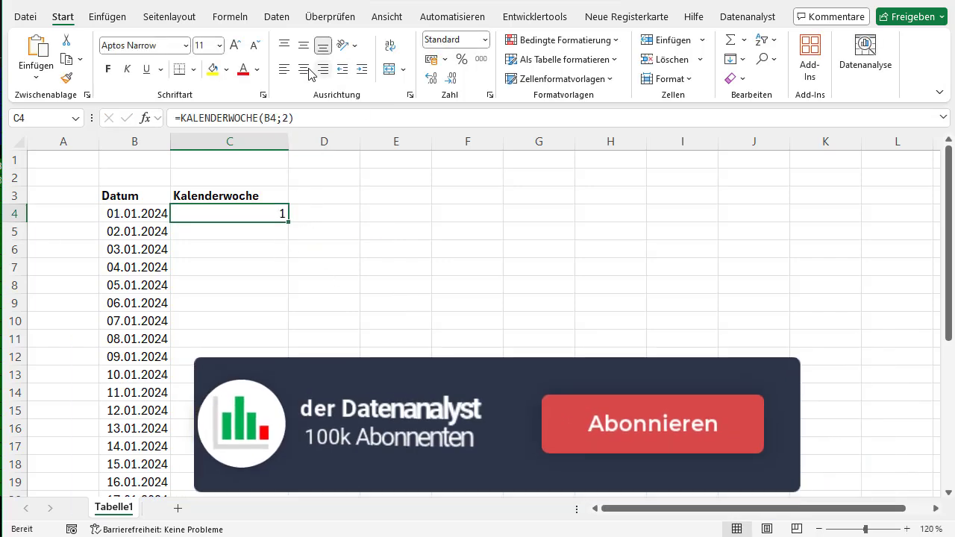
pyautogui.click(304, 68)
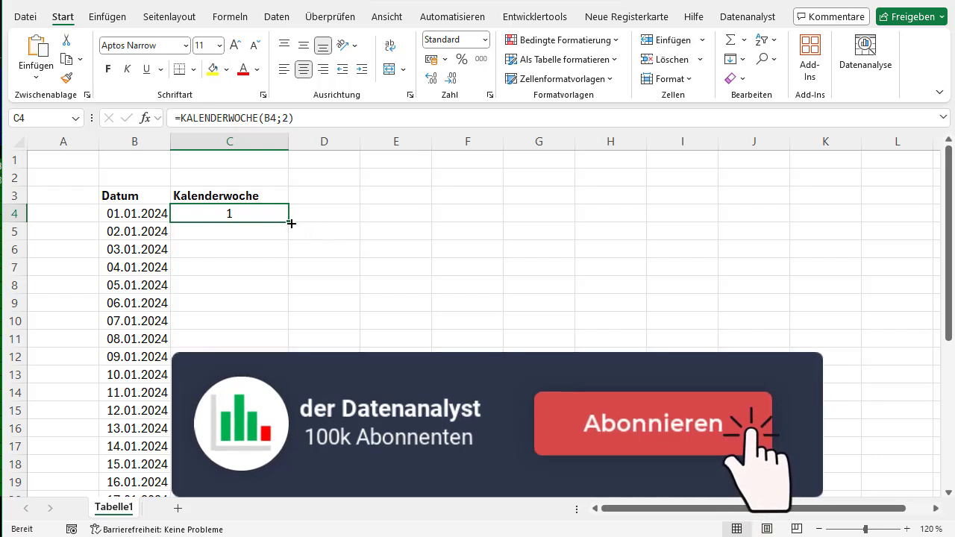
# Step: Fill the week-number formula down column C to row 32
pyautogui.moveTo(290, 227); pyautogui.dragTo(291, 373)
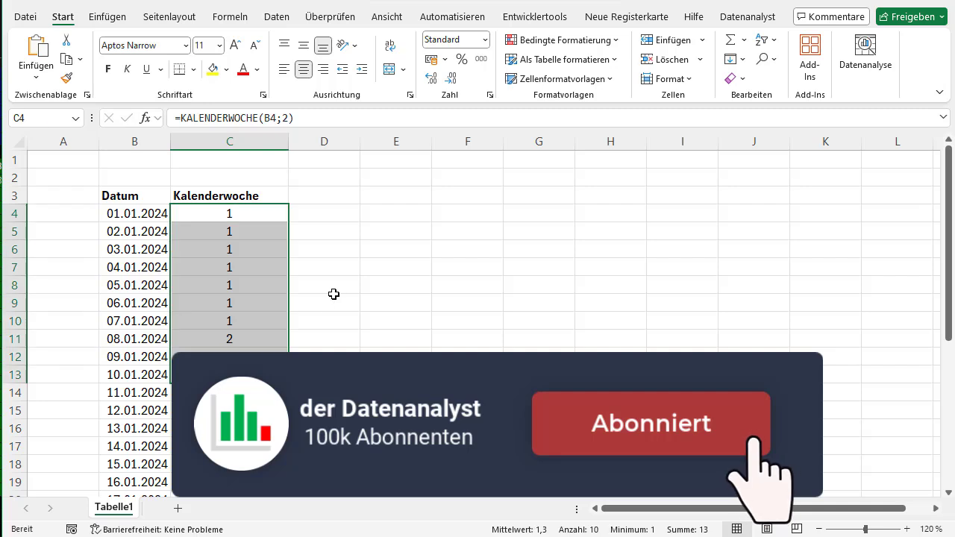
pyautogui.scroll(-3, 293, 279)
pyautogui.moveTo(288, 222)
pyautogui.mouseDown()
pyautogui.moveTo(288, 482)
pyautogui.moveTo(290, 446)
pyautogui.mouseUp()
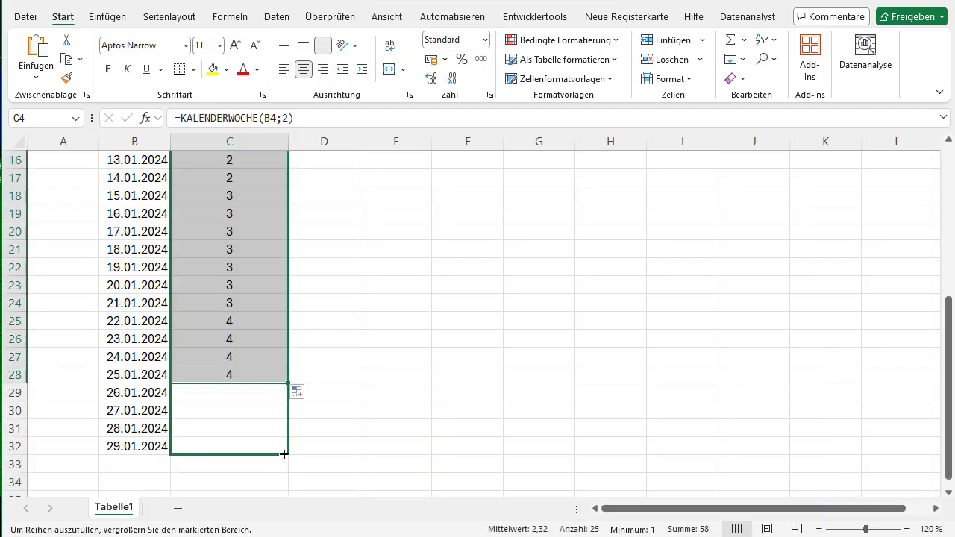
pyautogui.scroll(2, 268, 309)
pyautogui.scroll(3, 267, 309)
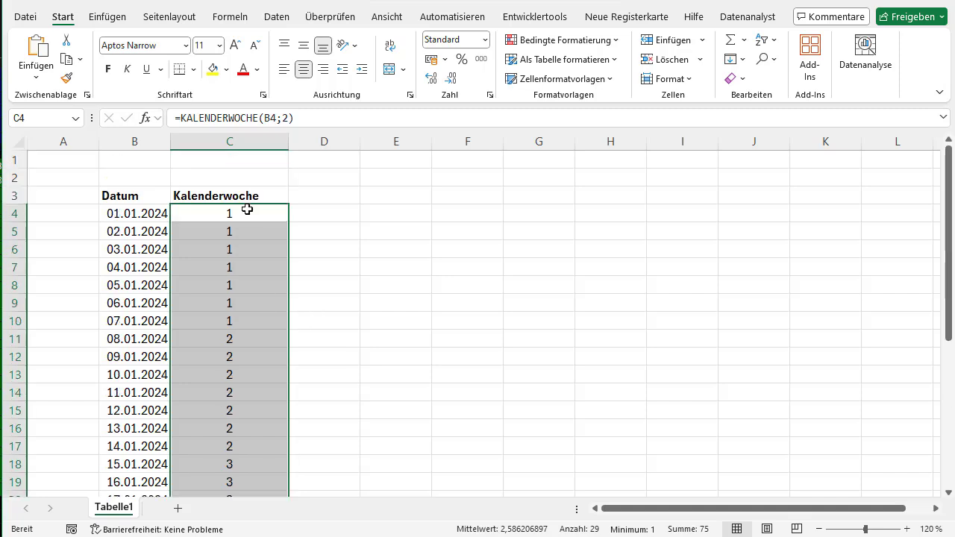
pyautogui.scroll(-2, 243, 276)
pyautogui.scroll(-1, 243, 235)
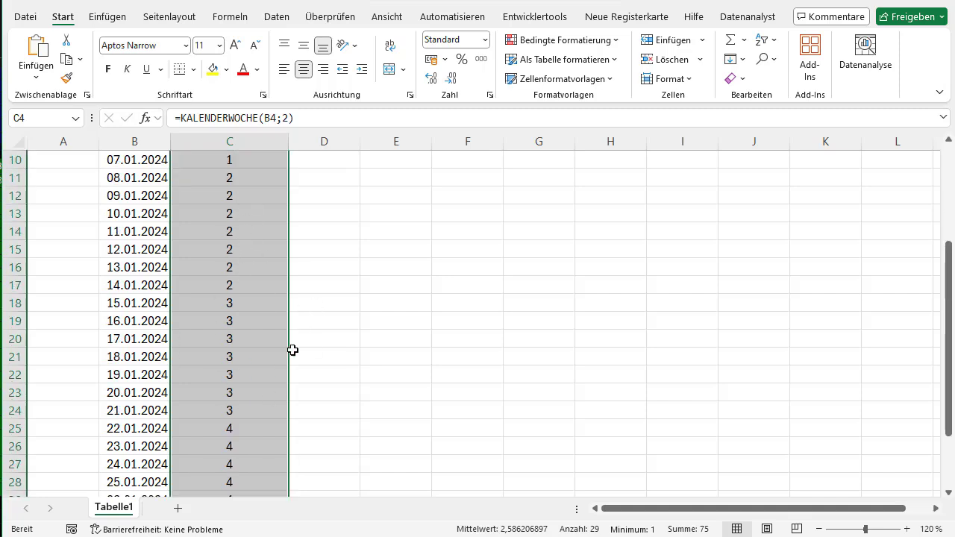
pyautogui.scroll(3, 264, 301)
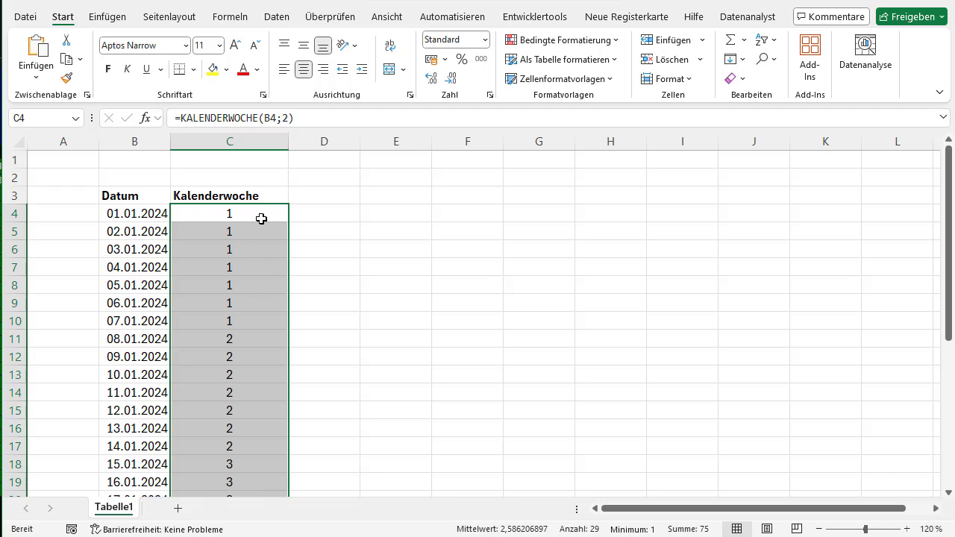
pyautogui.click(261, 218)
pyautogui.click(254, 142)
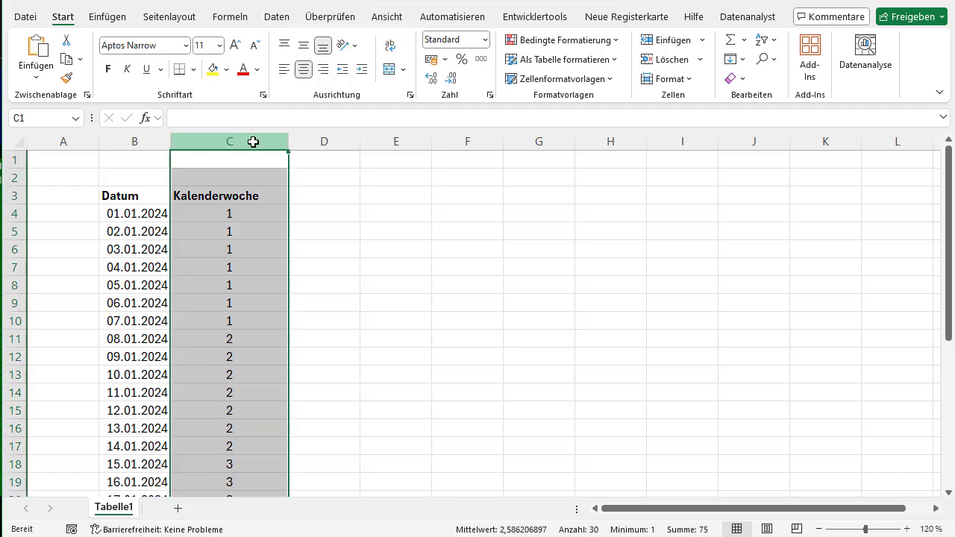
# Step: Add header 'Isokalenderwoche' in D3 and enter =ISOKALENDERWOCHE(B4) in D4
pyautogui.click(313, 190)
pyautogui.write('Is')
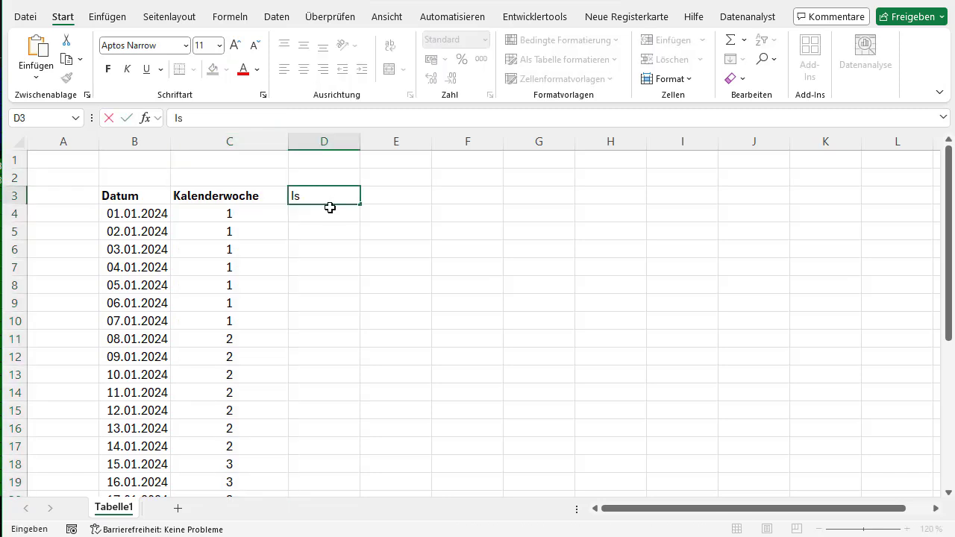
pyautogui.write('okalenderwo')
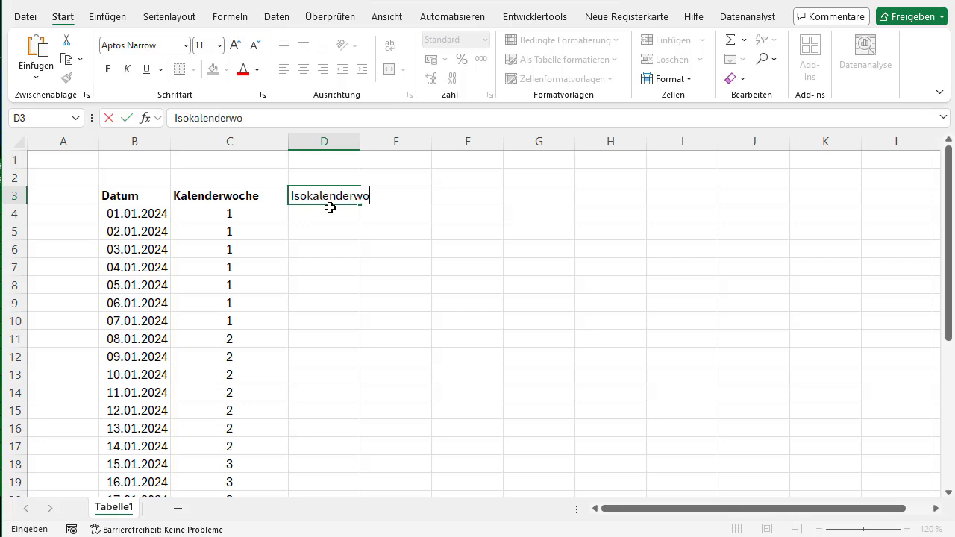
pyautogui.write('che')
pyautogui.press('Return')
pyautogui.write('=')
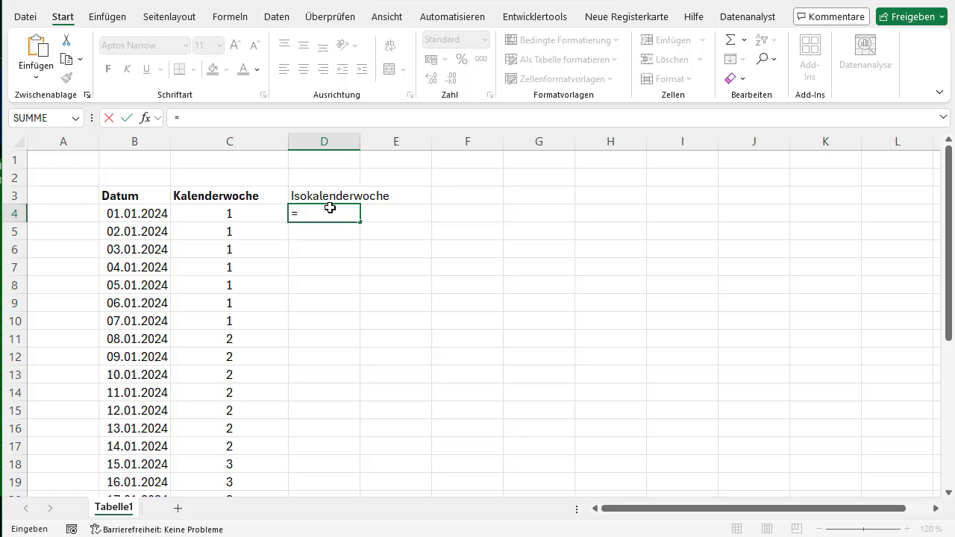
pyautogui.write('IS')
pyautogui.press('Tab')
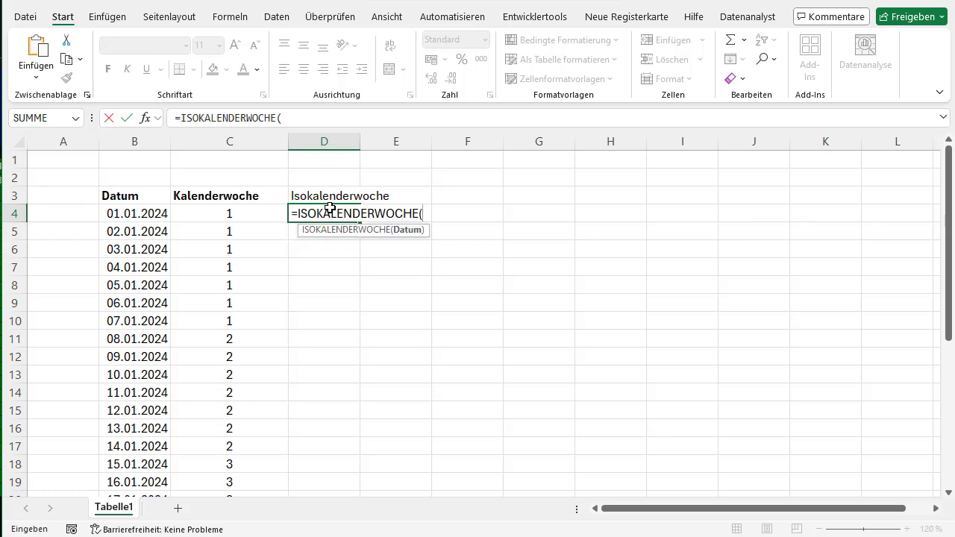
pyautogui.click(132, 213)
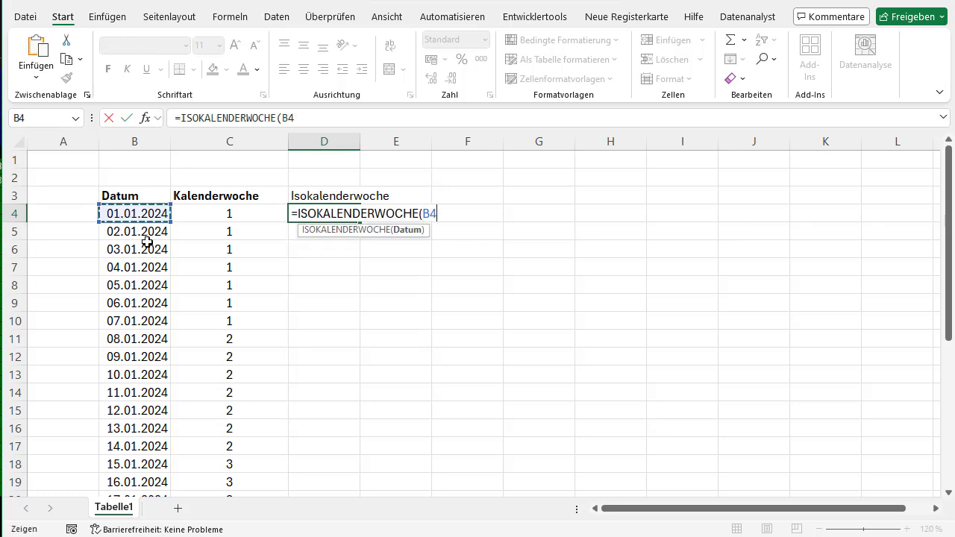
pyautogui.write(')')
pyautogui.press('Return')
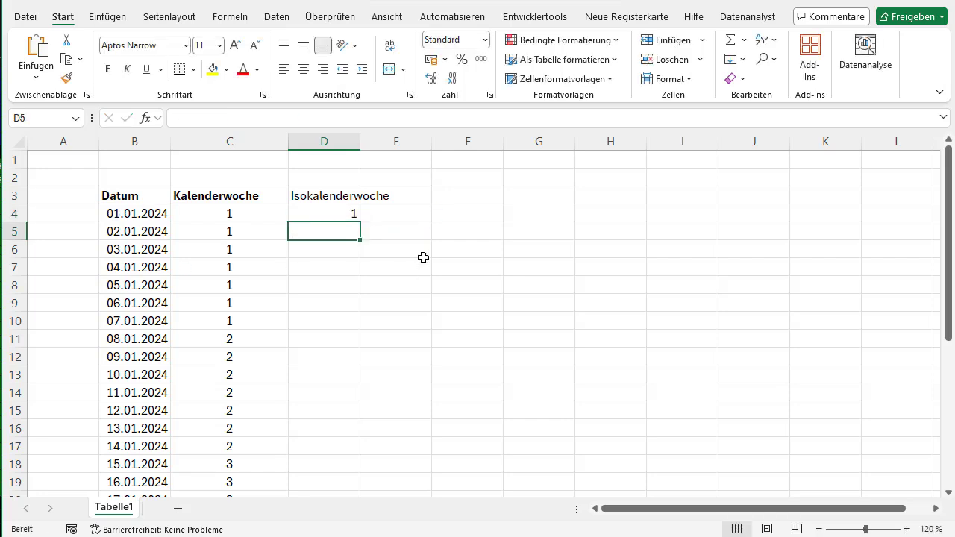
# Step: Fill the ISO week formula down to D32, centre it, and bold the D3 header
pyautogui.click(356, 215)
pyautogui.moveTo(361, 221)
pyautogui.mouseDown()
pyautogui.moveTo(360, 473)
pyautogui.moveTo(352, 433)
pyautogui.mouseUp()
pyautogui.scroll(1, 350, 405)
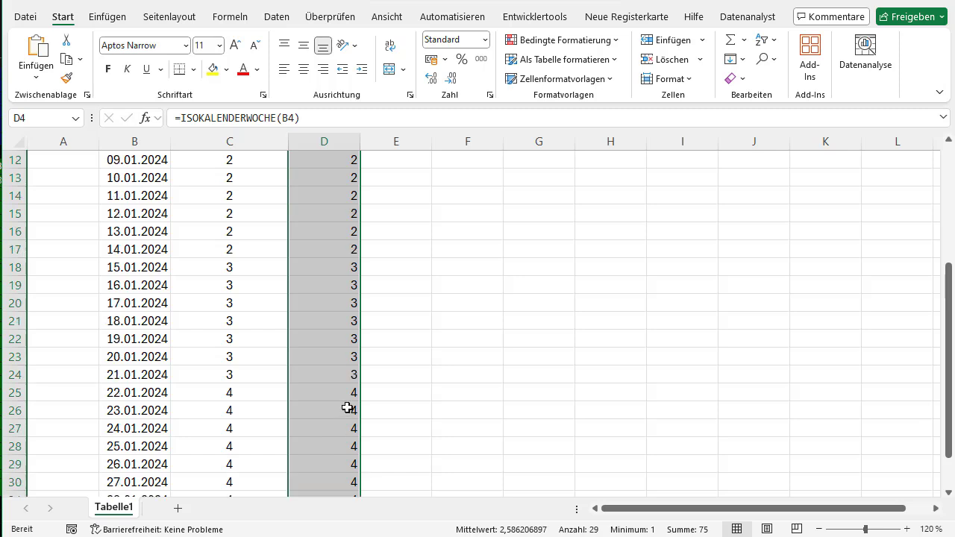
pyautogui.scroll(4, 365, 305)
pyautogui.click(303, 69)
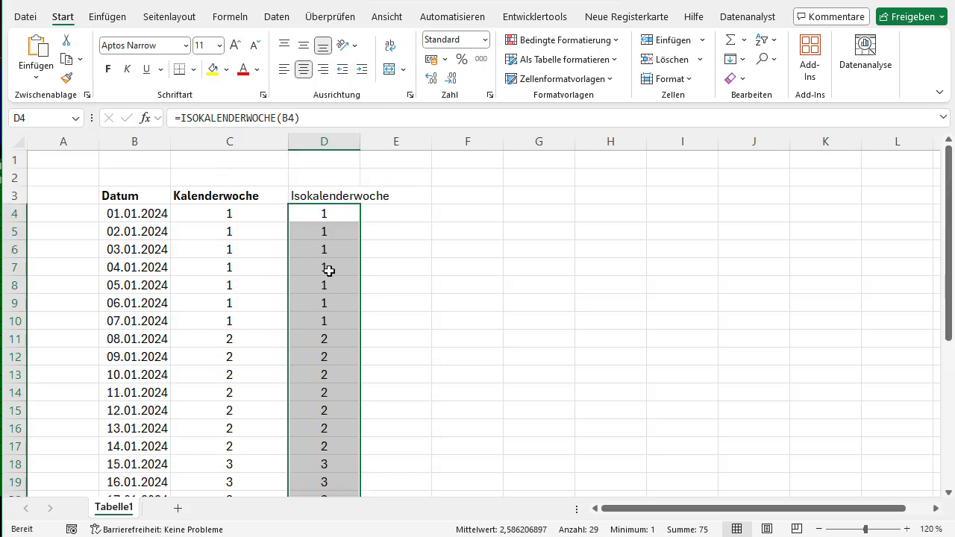
pyautogui.click(327, 198)
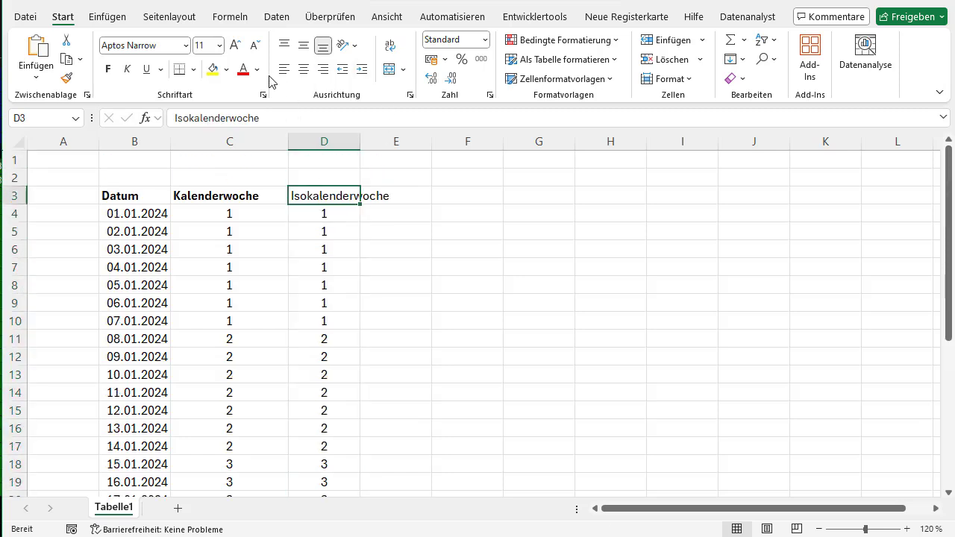
pyautogui.click(108, 68)
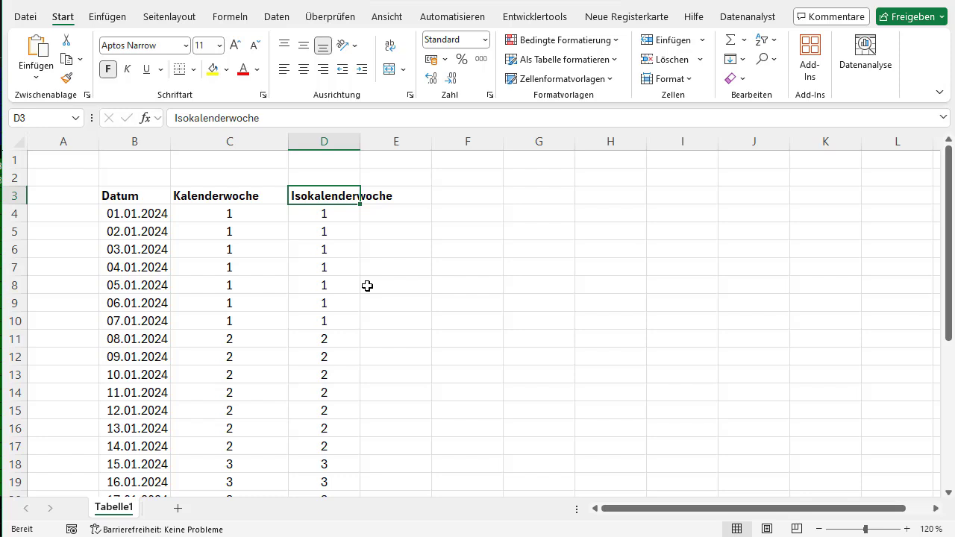